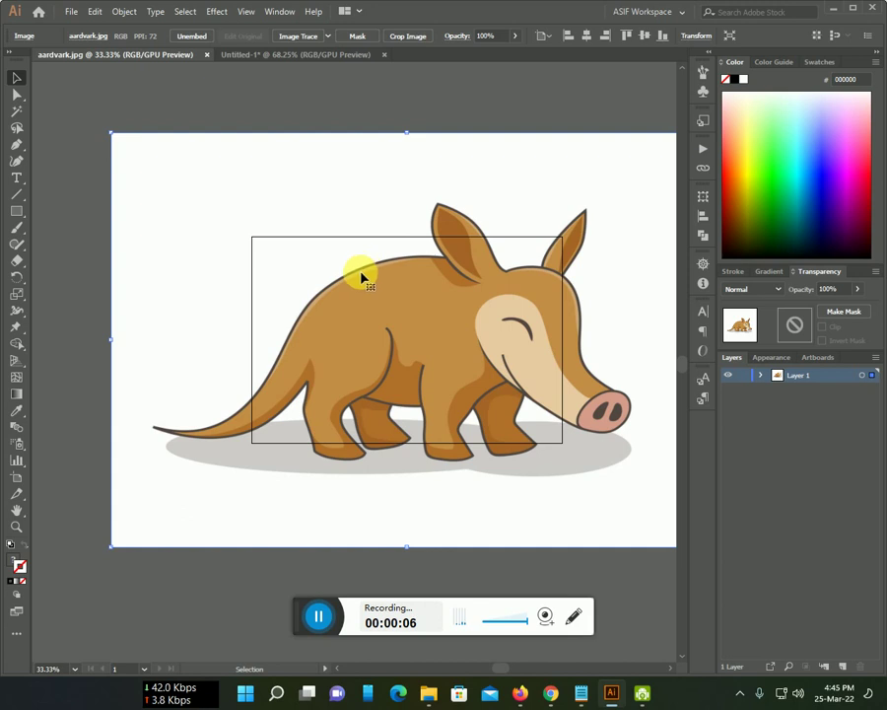
- Paste the aardvark photo into the blank Untitled-1 document and nudge it upward
left_click(281, 55)
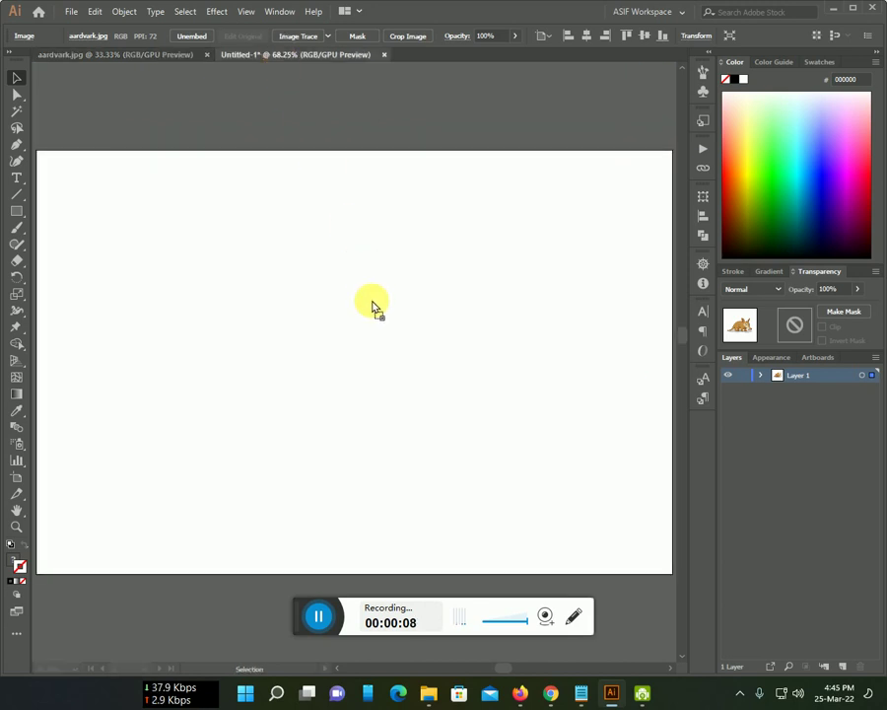
key("ctrl+v")
left_click_drag(404, 357, 377, 268)
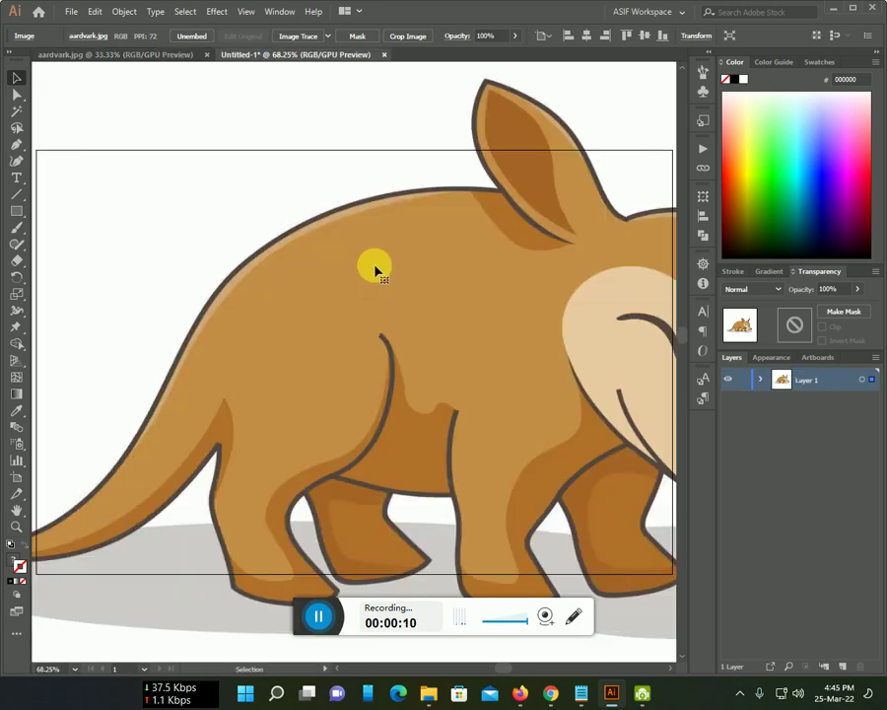
- Fit the whole artboard in view and shift the photo up and left into place
key("ctrl+0")
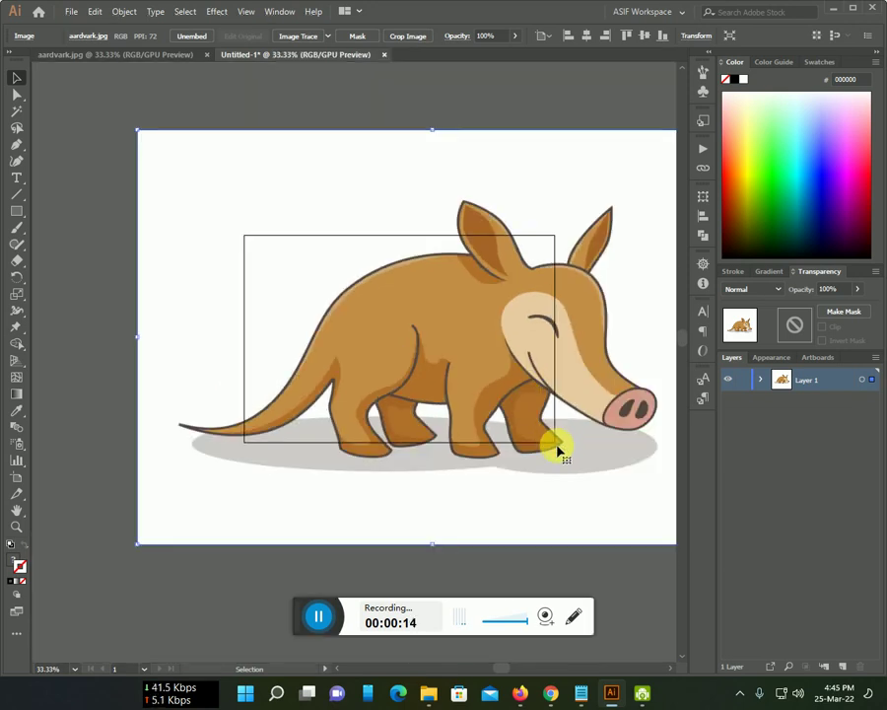
left_click(246, 12)
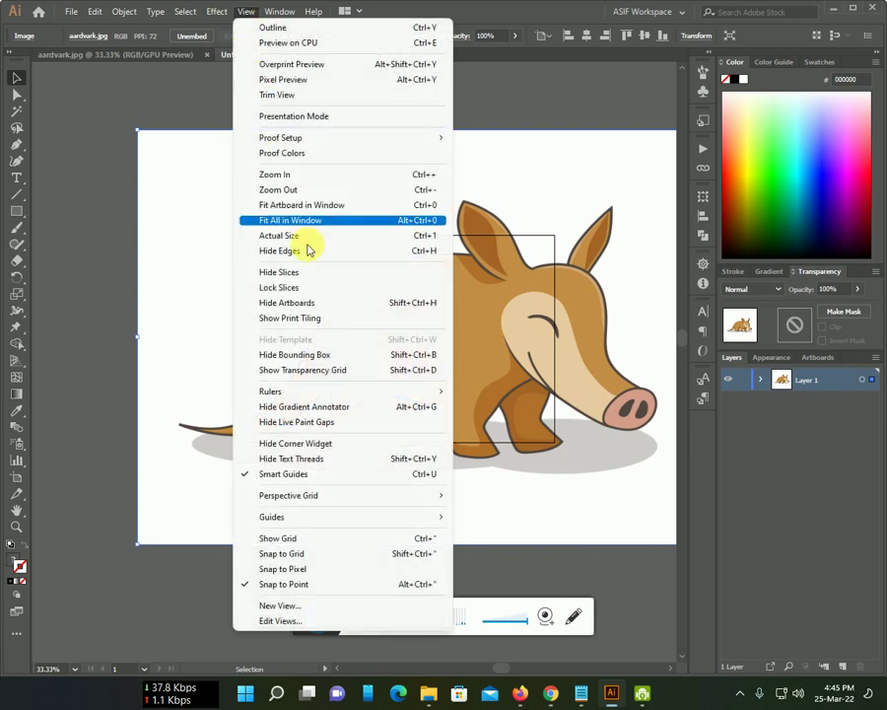
left_click(552, 453)
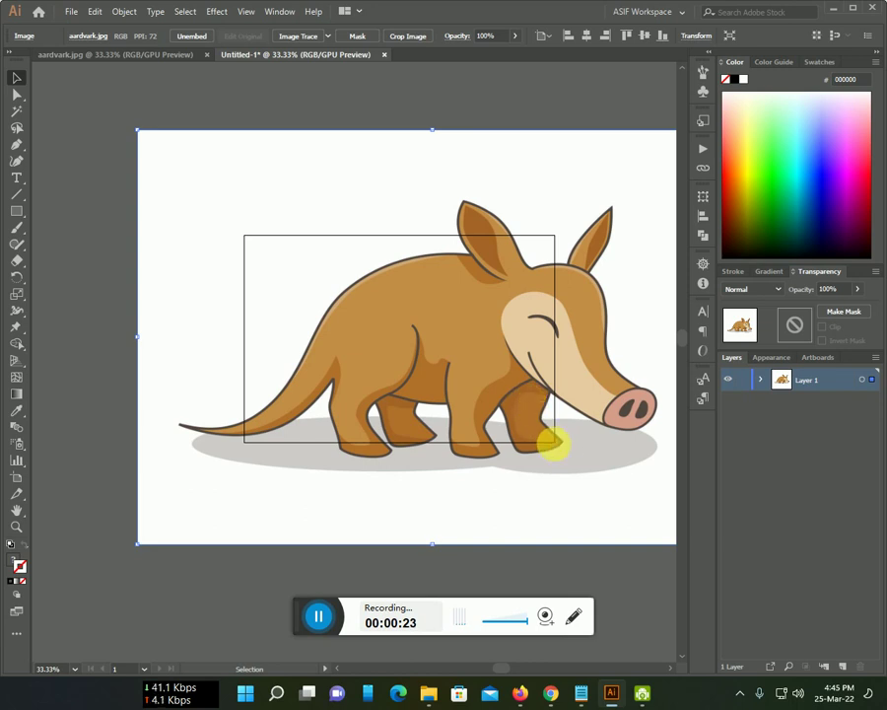
left_click_drag(537, 426, 520, 414)
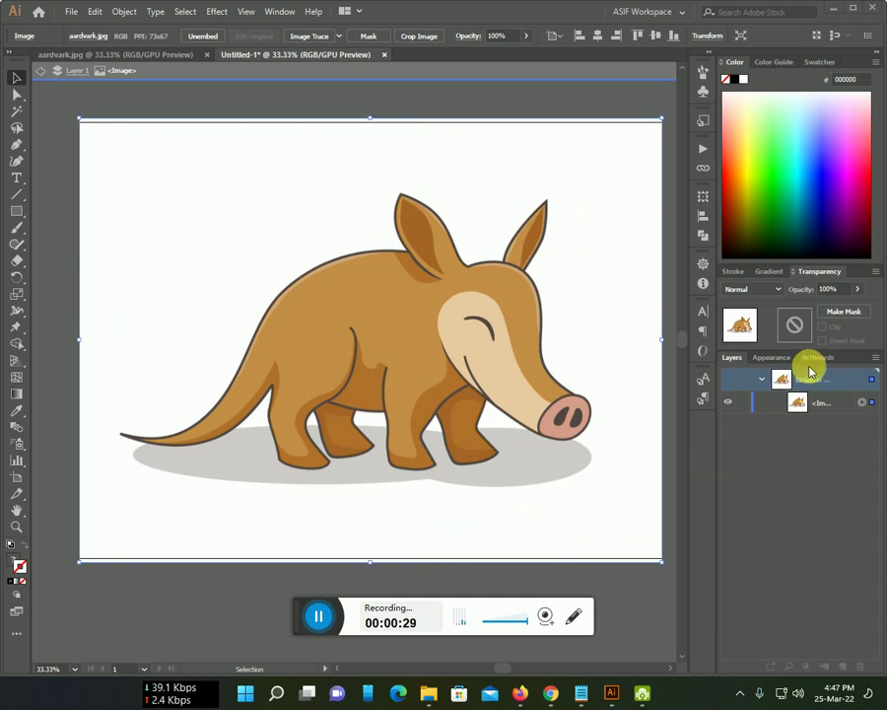
- Fade the aardvark photo by lowering its opacity in the Appearance panel
left_click(771, 357)
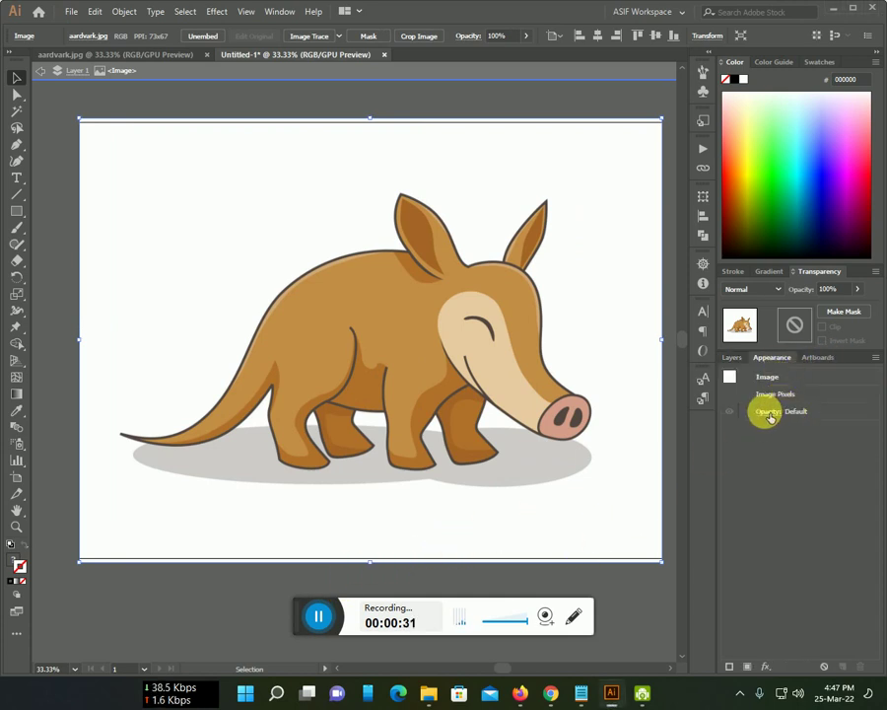
left_click(770, 414)
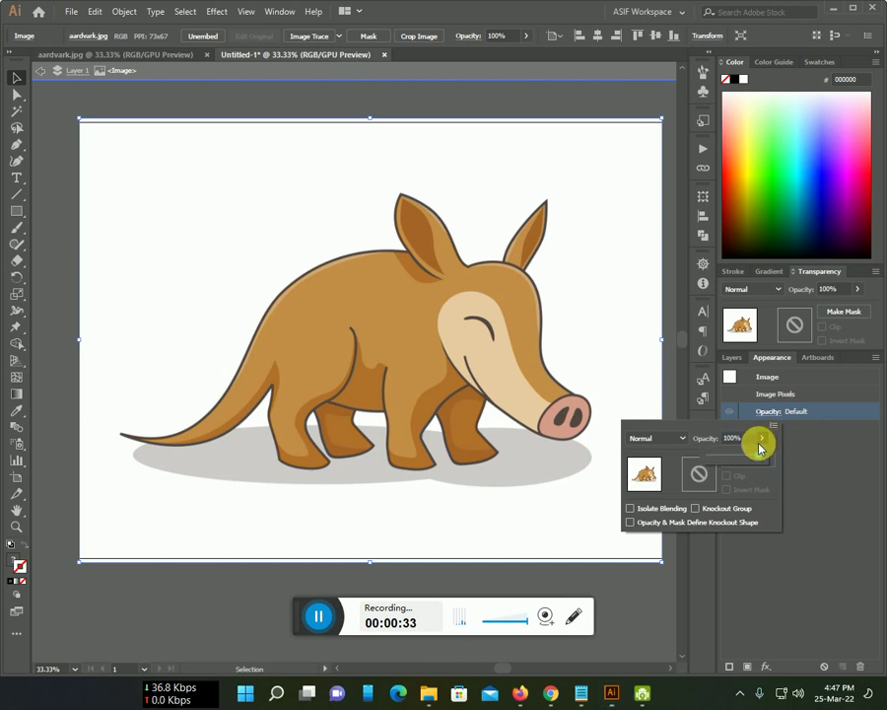
left_click(739, 370)
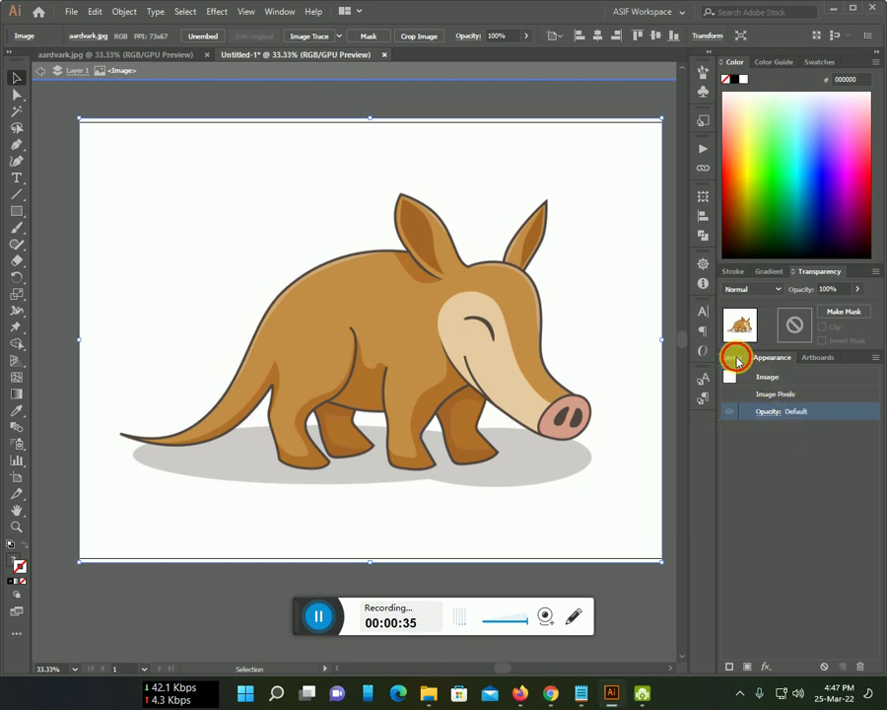
left_click(738, 361)
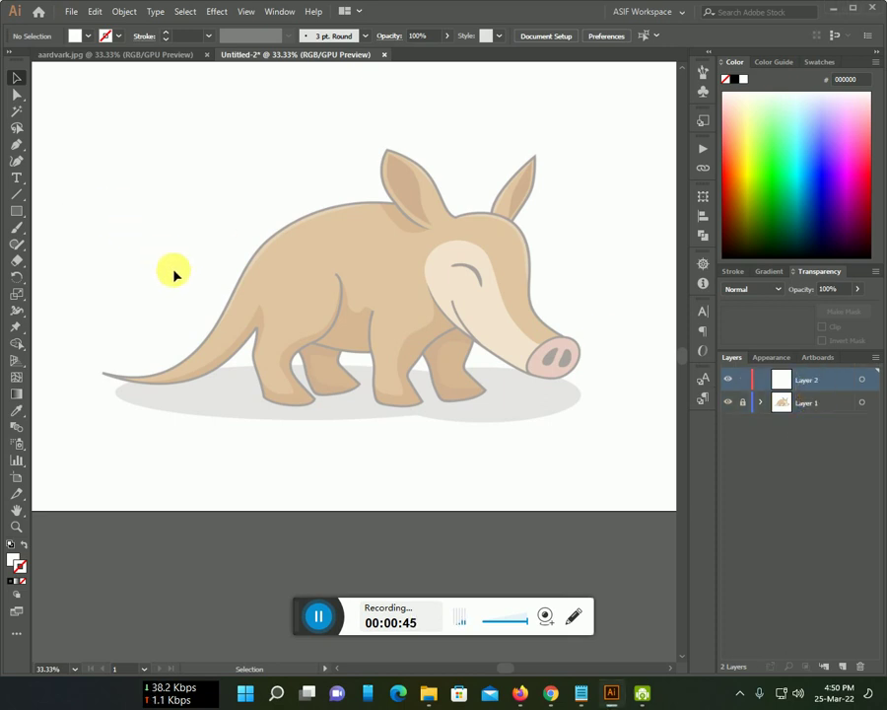
- Switch to the Paintbrush with a black 1 pt stroke
key("b")
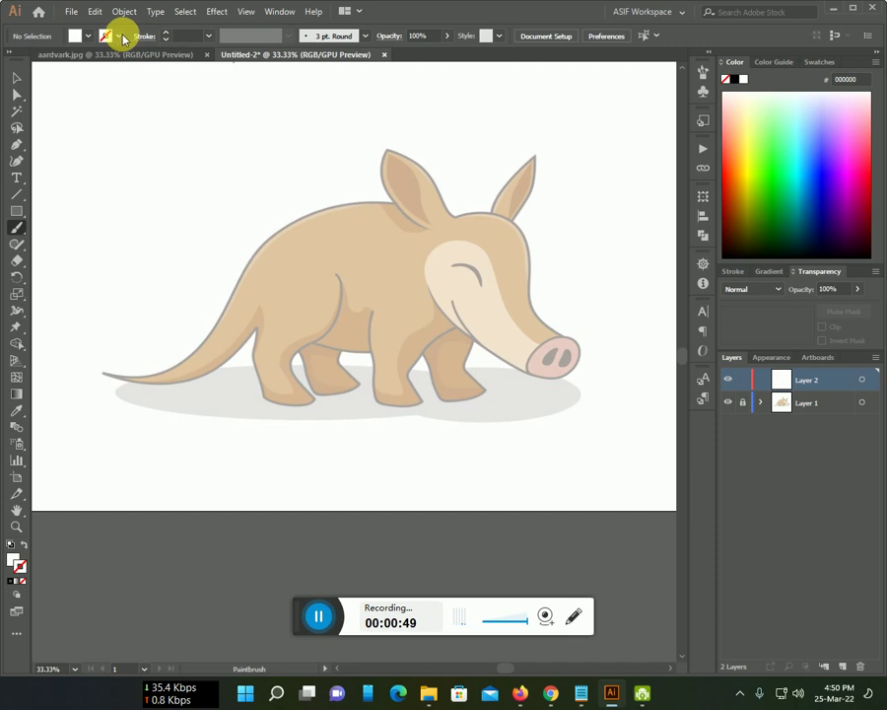
left_click(116, 36)
left_click(27, 60)
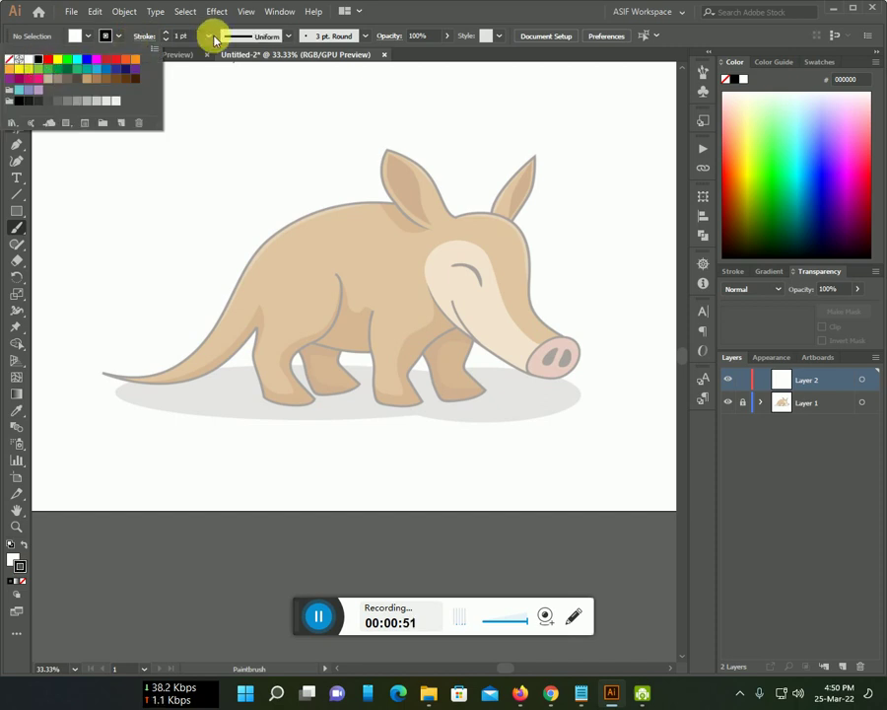
key("Escape")
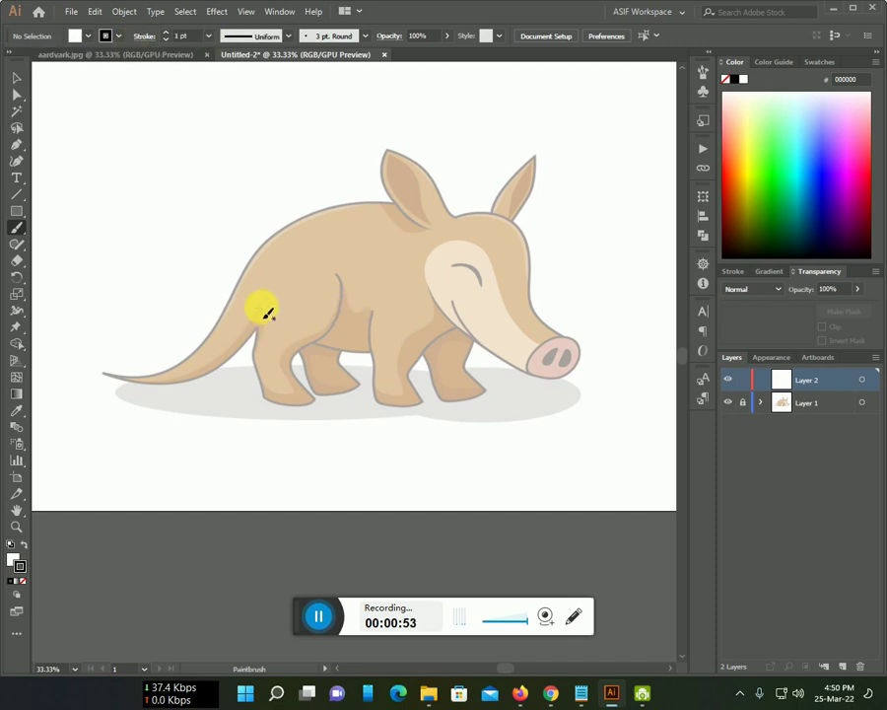
scroll(274, 315, "up", 1)
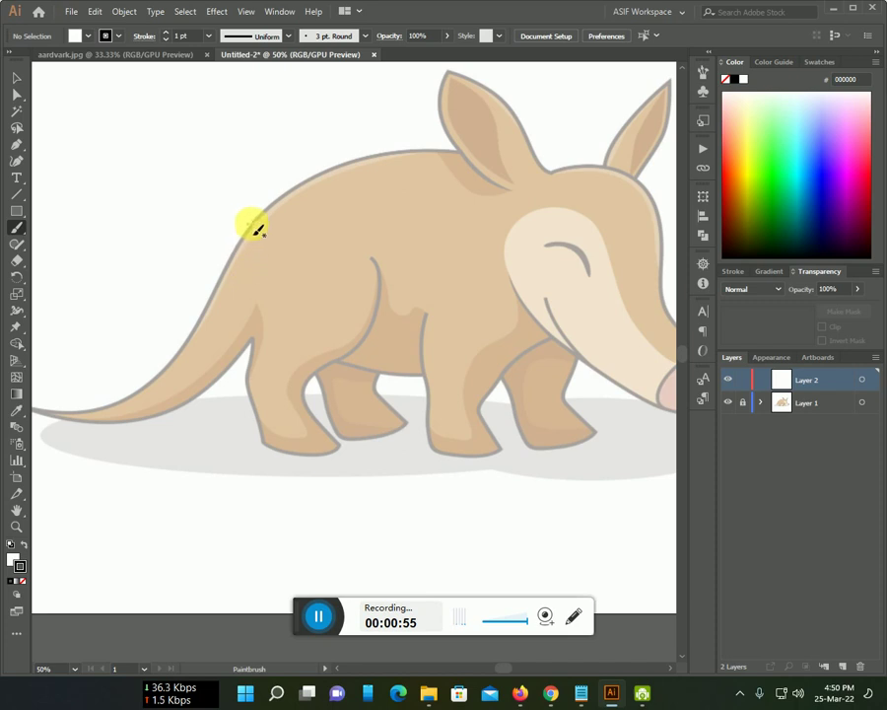
- Trace the aardvark's back, the tail tip and the tail's underside
mouse_move(254, 221)
left_mouse_down()
mouse_move(158, 384)
mouse_move(45, 412)
left_mouse_up()
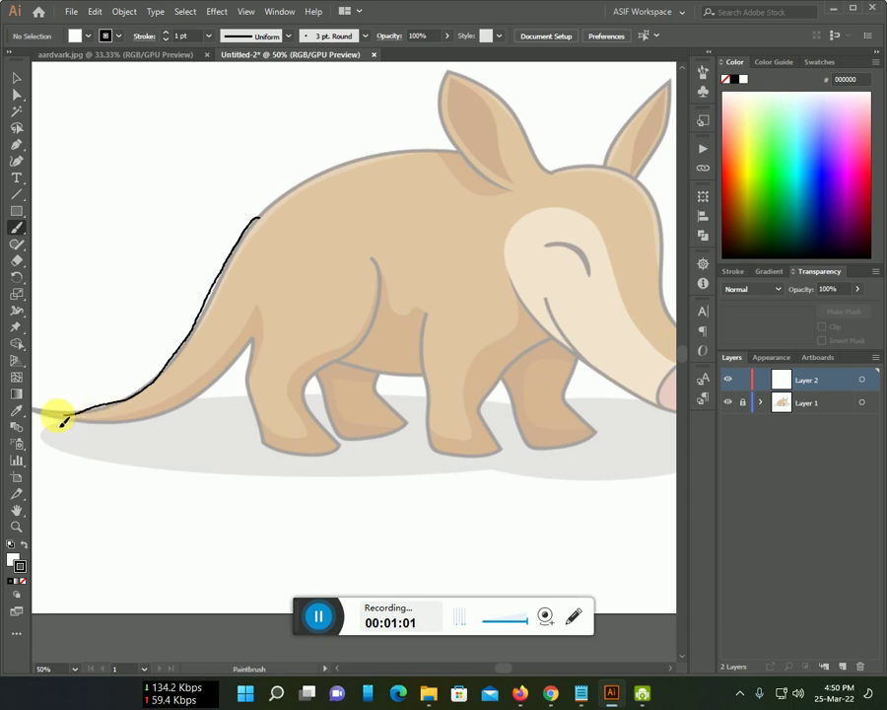
left_click_drag(94, 453, 158, 433)
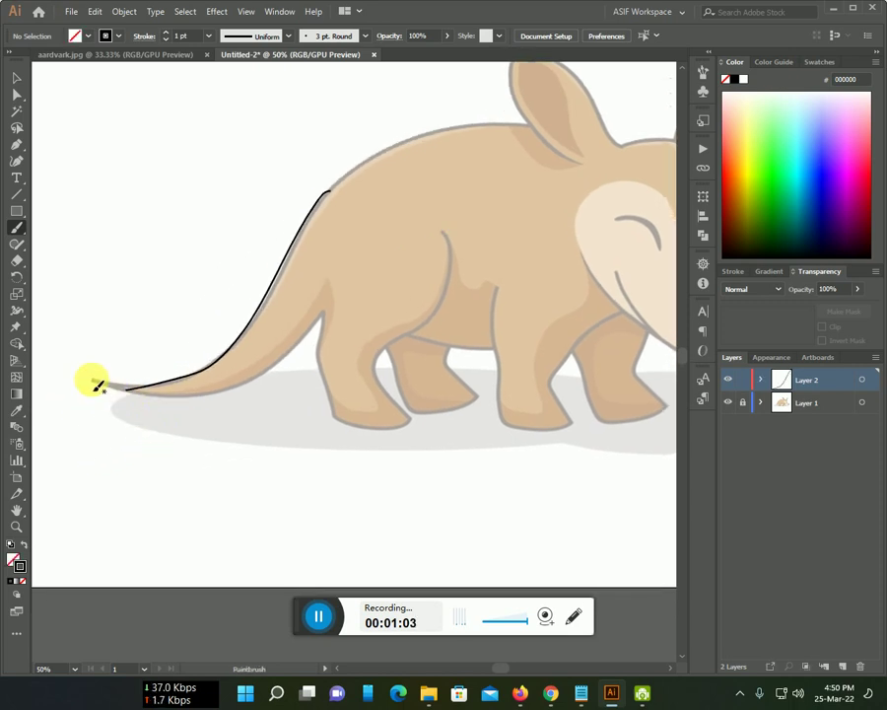
left_click_drag(88, 377, 116, 390)
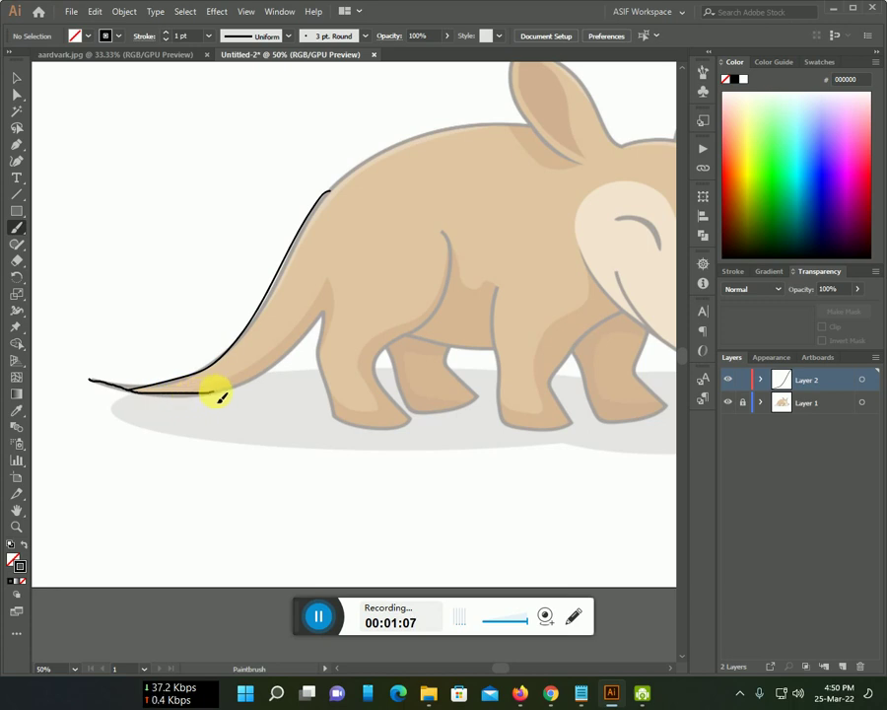
left_click_drag(264, 381, 325, 321)
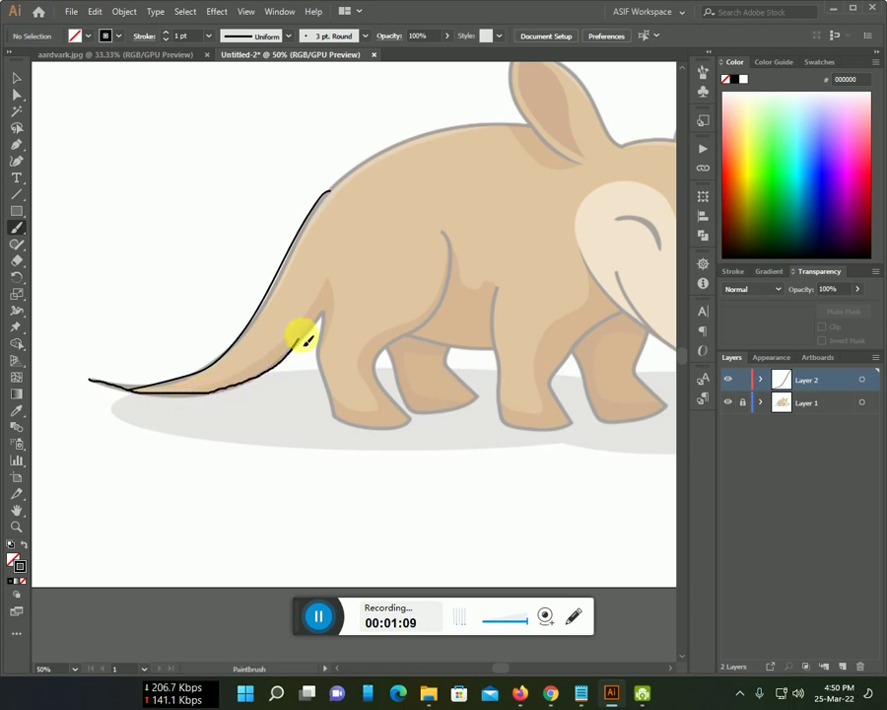
- Outline the hind leg's back edge, foot, inner edge and the belly line
left_click_drag(326, 335, 325, 375)
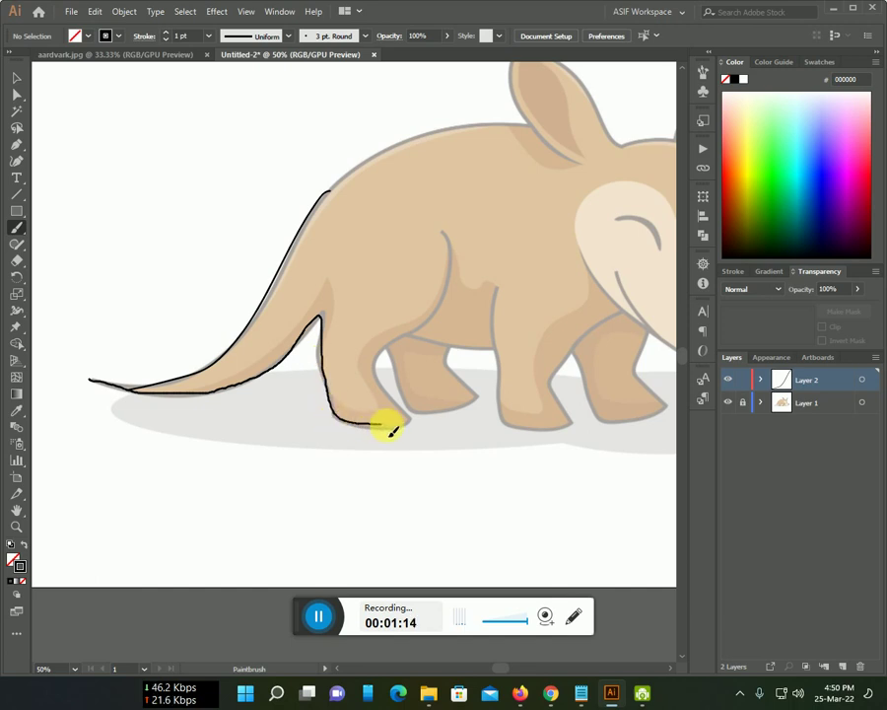
mouse_move(393, 431)
left_mouse_down()
mouse_move(414, 430)
mouse_move(384, 384)
mouse_move(446, 304)
left_mouse_up()
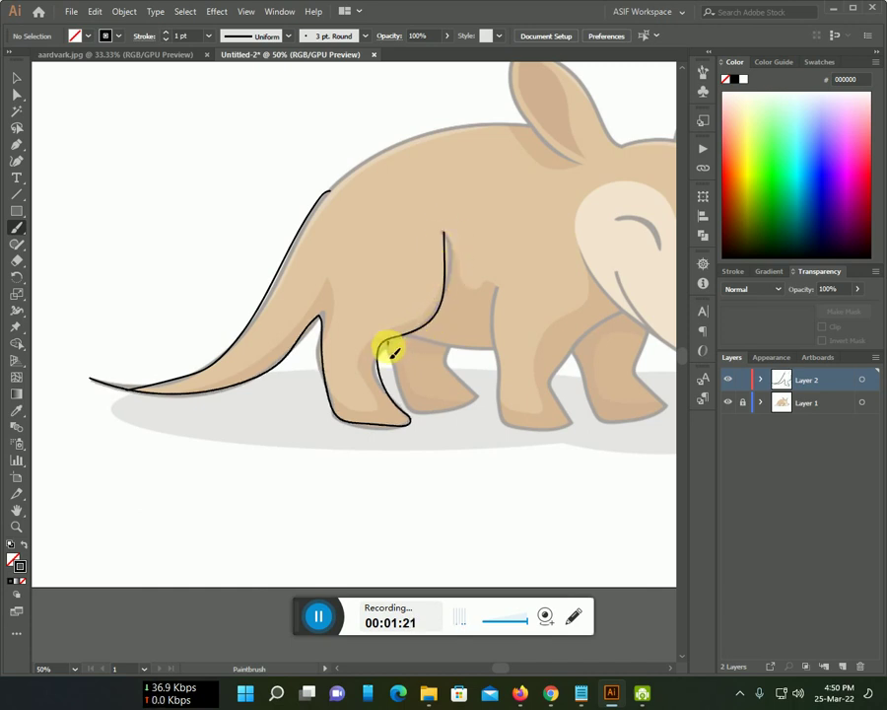
mouse_move(392, 350)
left_mouse_down()
mouse_move(414, 404)
mouse_move(481, 403)
left_mouse_up()
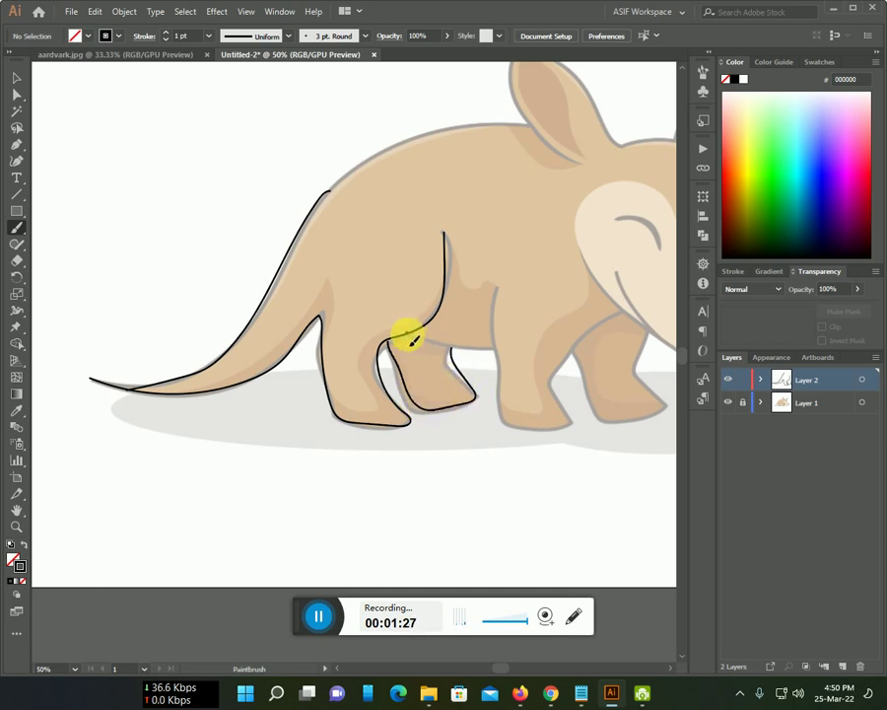
left_click_drag(407, 340, 479, 355)
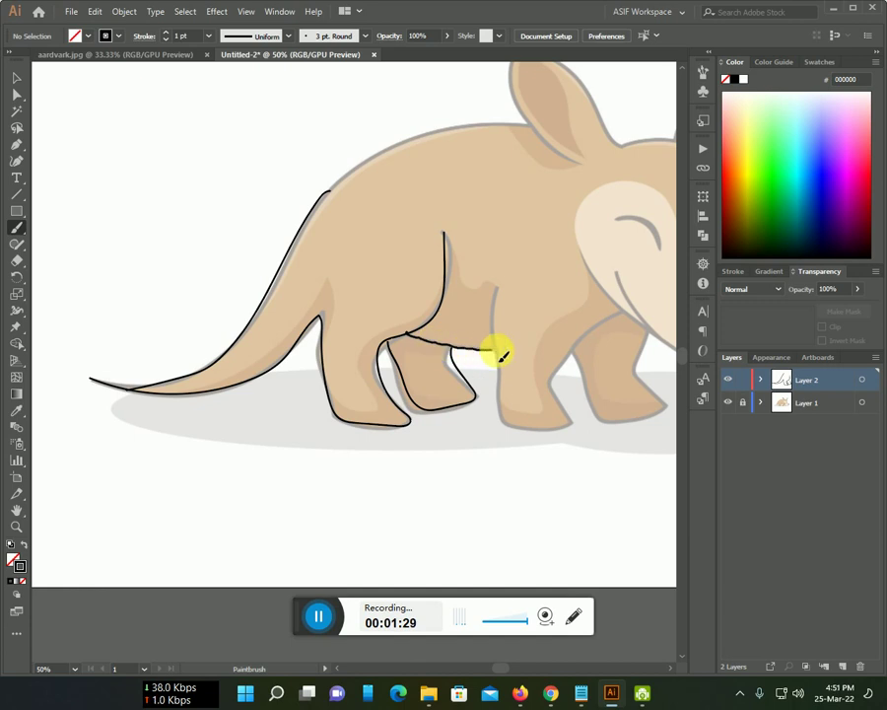
scroll(542, 418, "up", 1)
scroll(542, 419, "up", 1)
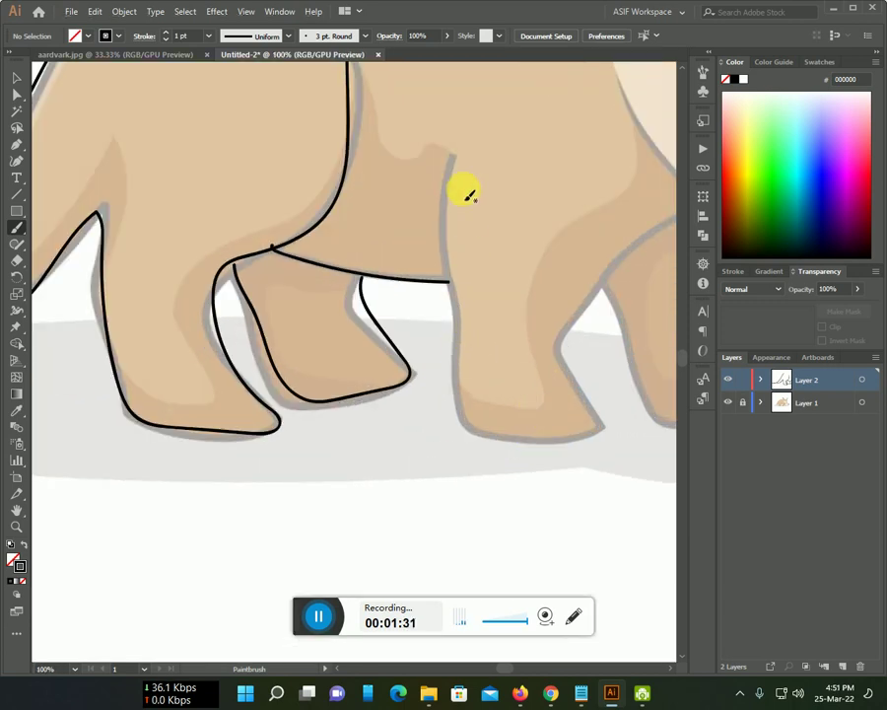
- Trace the hind leg's front edge, the front leg edges, and the head-body and neck joins
mouse_move(451, 156)
left_mouse_down()
mouse_move(466, 412)
mouse_move(598, 436)
mouse_move(567, 379)
mouse_move(555, 330)
mouse_move(636, 253)
mouse_move(377, 263)
left_mouse_up()
mouse_move(325, 291)
left_mouse_down()
mouse_move(374, 409)
mouse_move(411, 434)
mouse_move(504, 406)
mouse_move(463, 325)
left_mouse_up()
key("ctrl+minus")
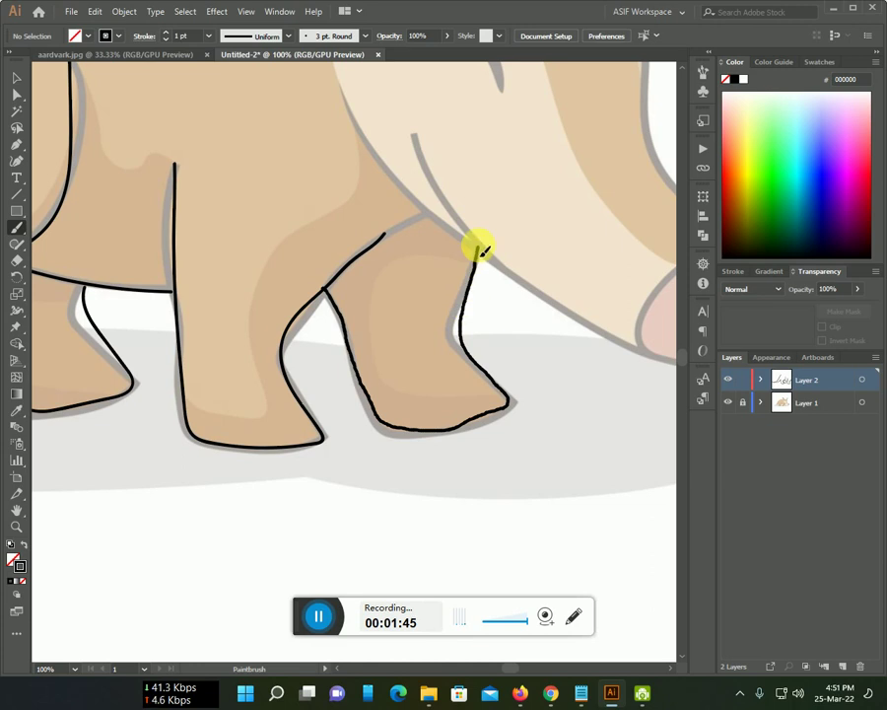
left_click_drag(474, 268, 462, 340)
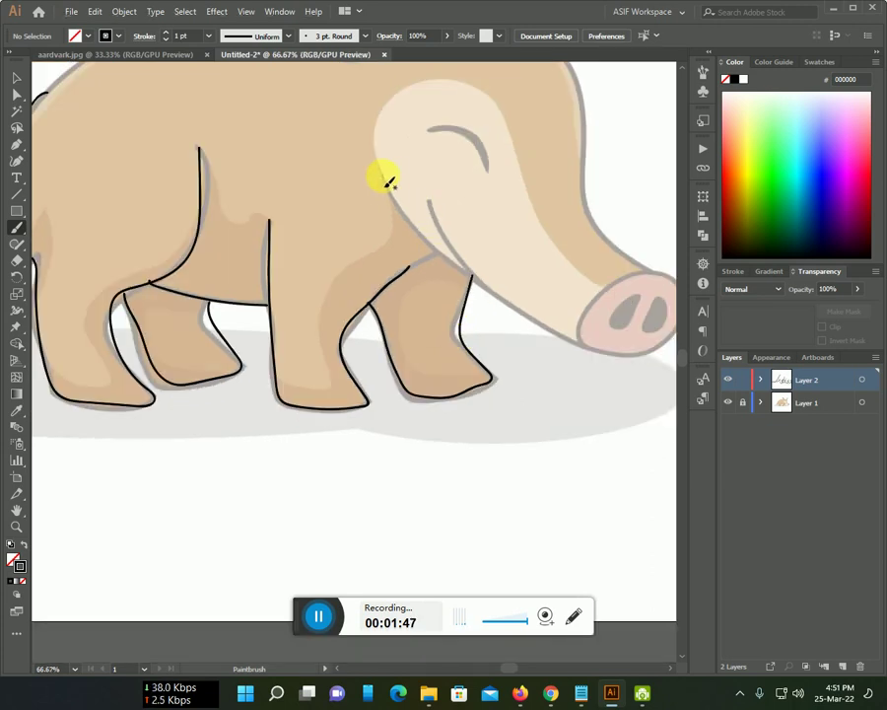
mouse_move(384, 176)
left_mouse_down()
mouse_move(400, 207)
mouse_move(458, 271)
mouse_move(584, 350)
left_mouse_up()
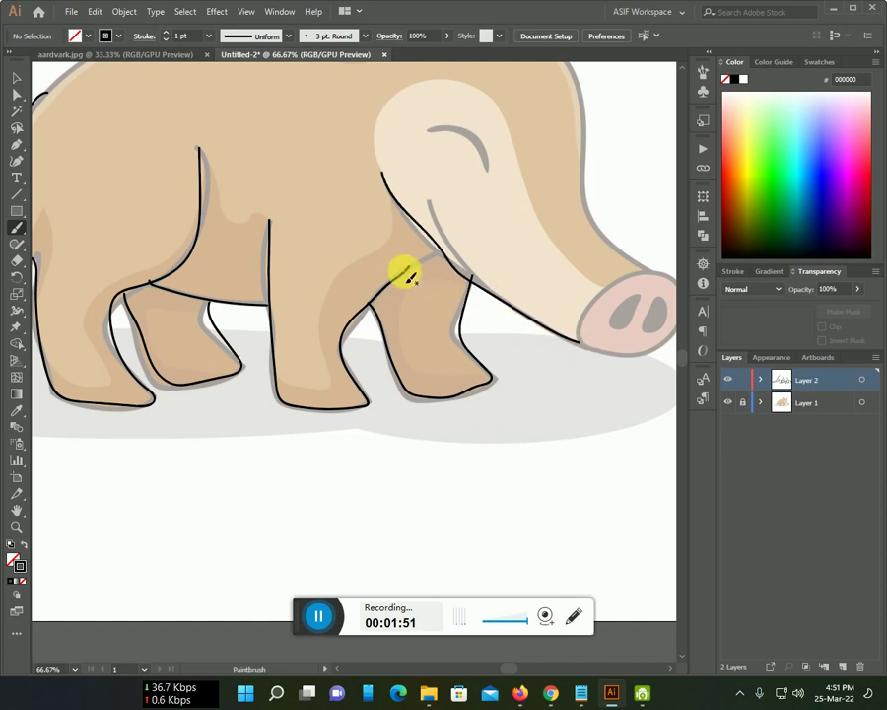
mouse_move(406, 276)
left_mouse_down()
mouse_move(440, 254)
mouse_move(492, 296)
left_mouse_up()
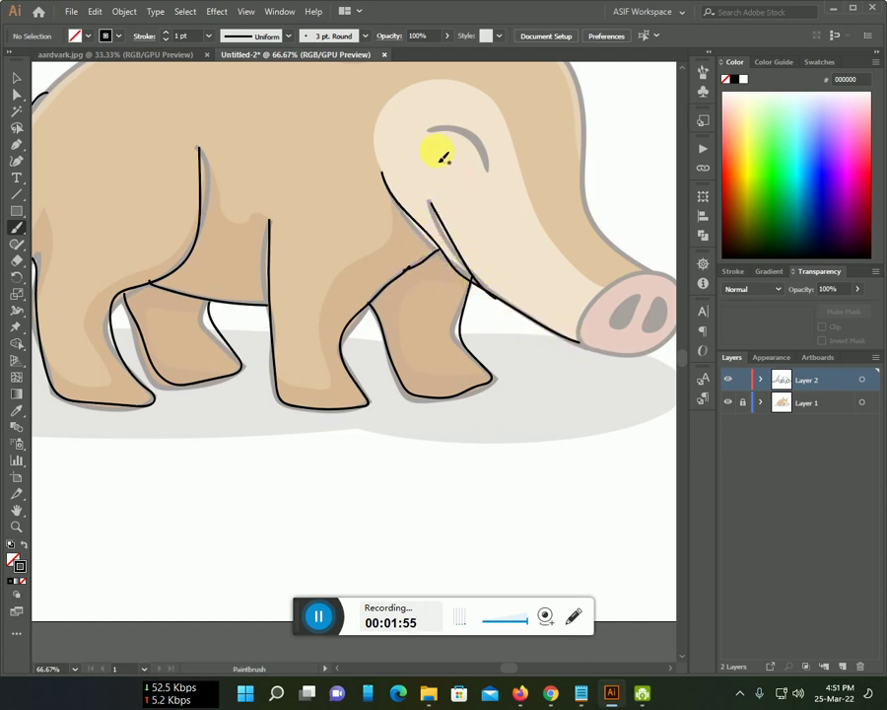
- Trace the eye curve, the back and top of the head, and the snout's upper edge
left_click_drag(483, 156, 486, 169)
left_click_drag(381, 173, 394, 103)
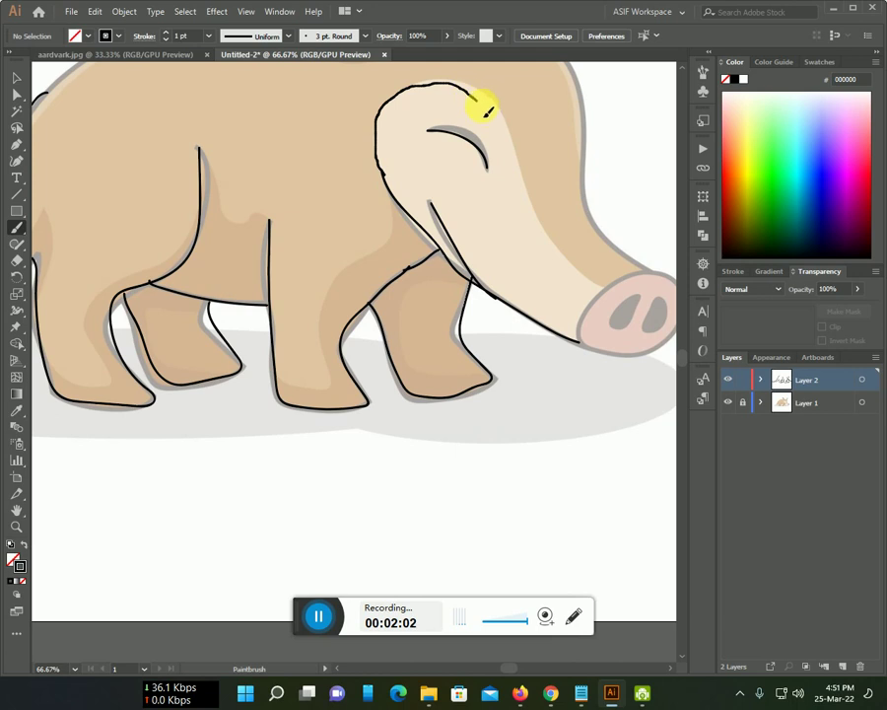
left_click_drag(512, 147, 531, 189)
left_click_drag(548, 233, 570, 262)
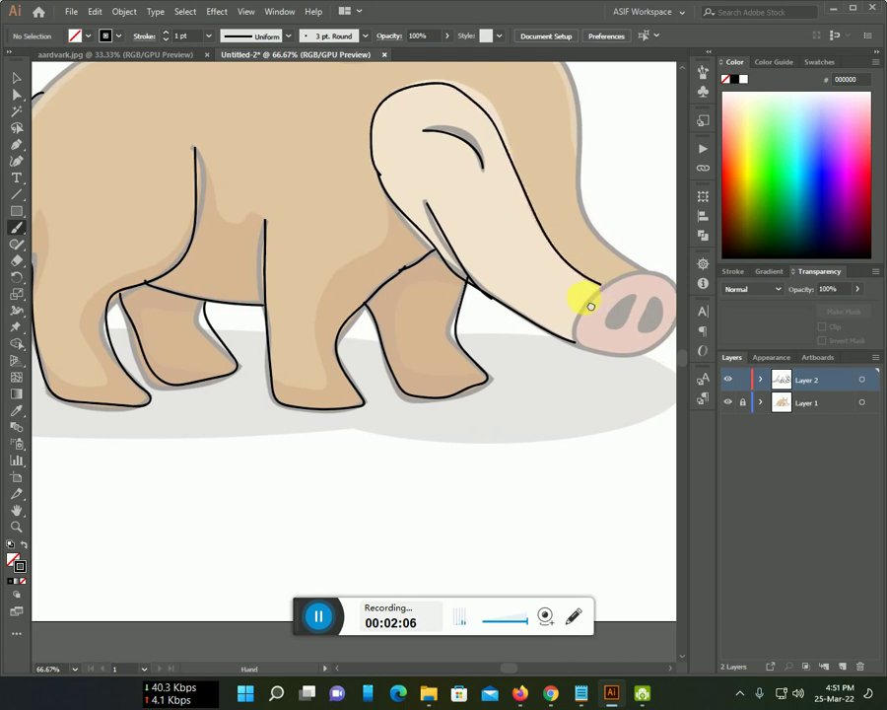
left_click_drag(608, 295, 357, 286)
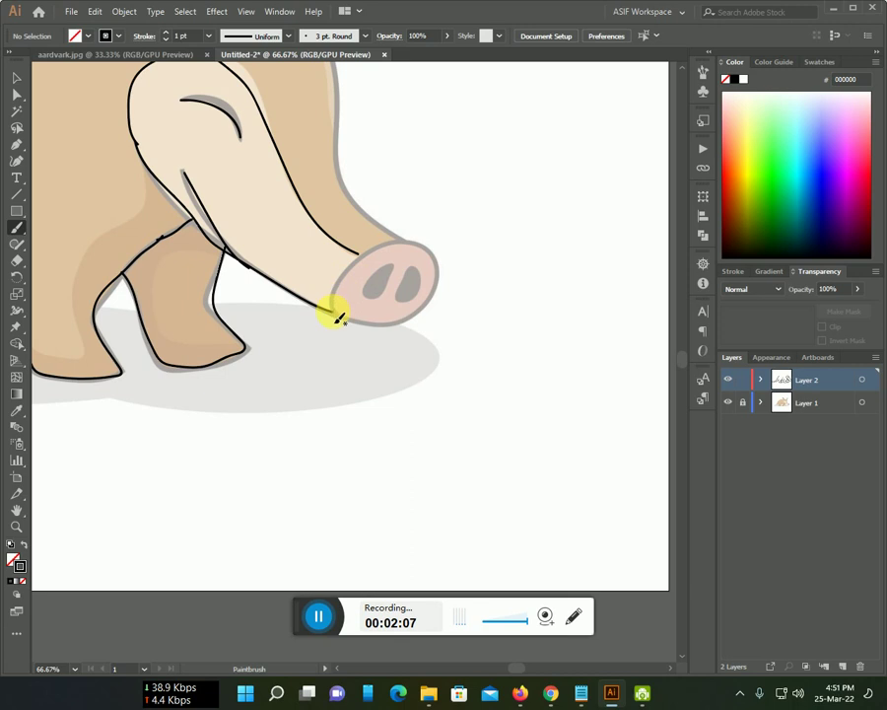
- Outline the top and bottom edges of the snout tip and the left nostril
mouse_move(360, 261)
left_mouse_down()
mouse_move(393, 240)
mouse_move(421, 246)
mouse_move(440, 274)
left_mouse_up()
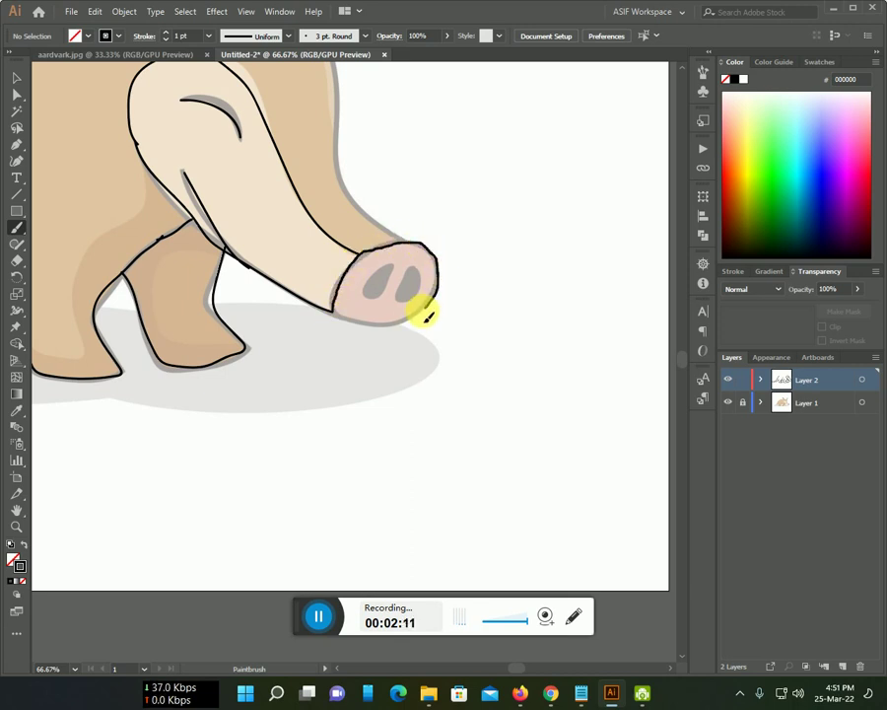
left_click_drag(335, 316, 424, 311)
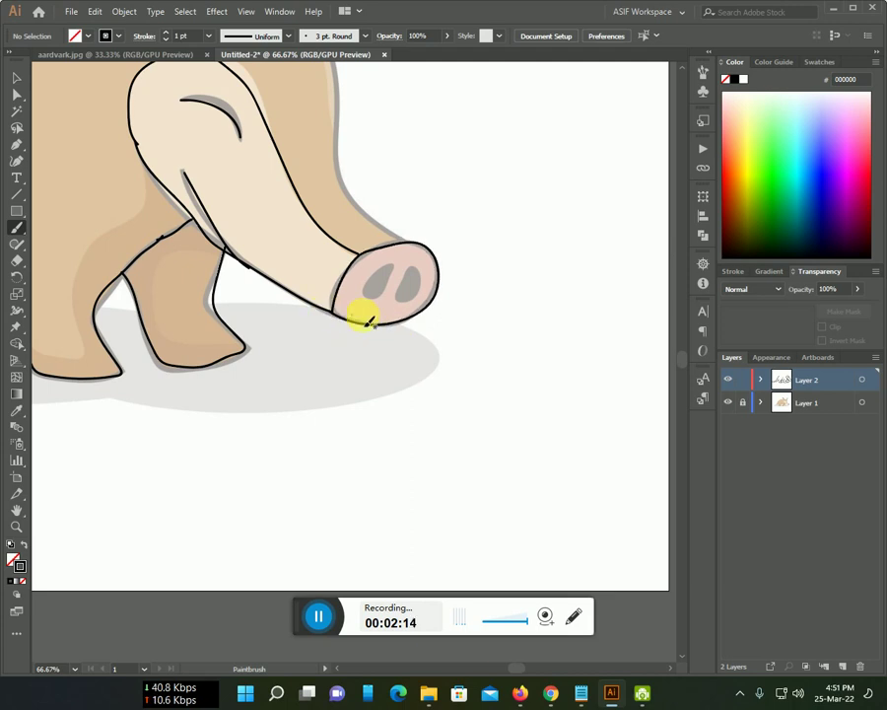
mouse_move(390, 268)
left_mouse_down()
mouse_move(367, 294)
mouse_move(380, 264)
left_mouse_up()
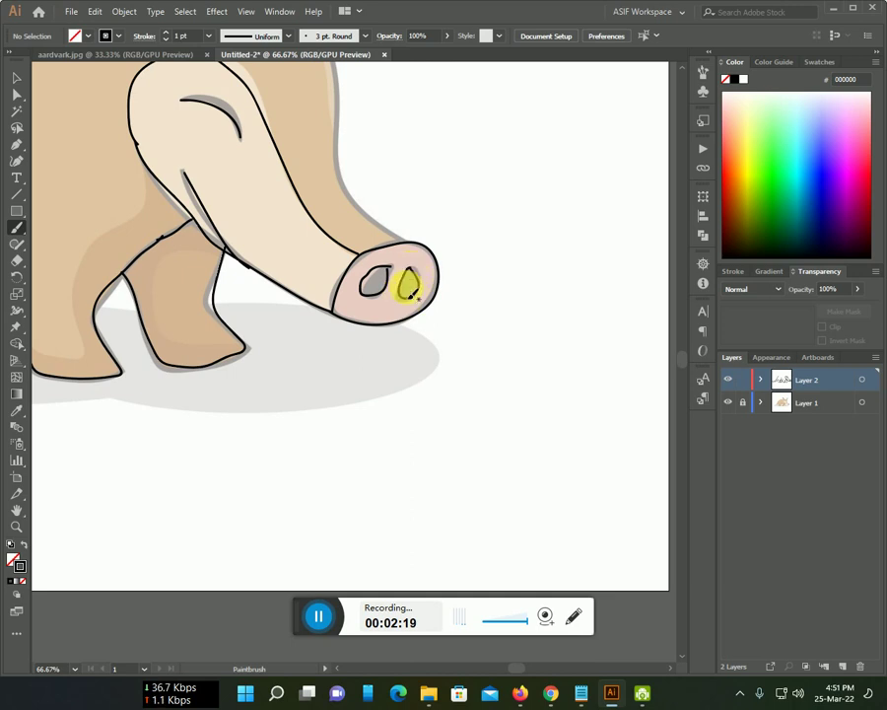
scroll(408, 286, "down", 2)
scroll(434, 236, "up", 2)
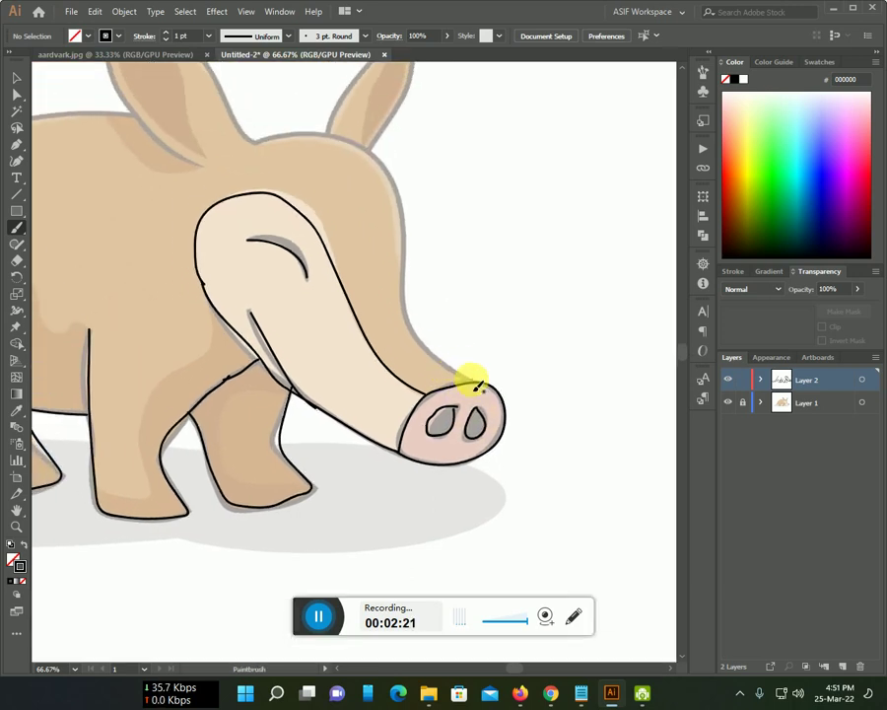
- Trace the snout's right edge, the second ear's left edge and the back line
mouse_move(466, 383)
left_mouse_down()
mouse_move(419, 330)
mouse_move(407, 227)
mouse_move(379, 157)
mouse_move(350, 146)
mouse_move(258, 141)
mouse_move(218, 92)
mouse_move(338, 372)
mouse_move(276, 310)
mouse_move(258, 258)
mouse_move(258, 214)
mouse_move(318, 248)
mouse_move(395, 347)
left_mouse_up()
key("space")
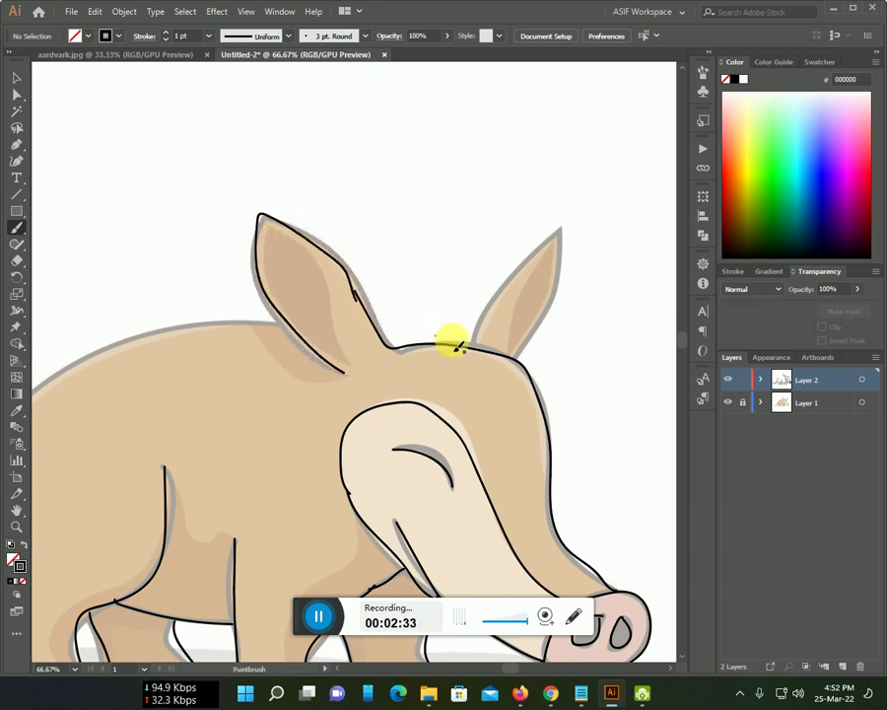
mouse_move(471, 350)
left_mouse_down()
mouse_move(507, 281)
mouse_move(563, 237)
mouse_move(550, 305)
mouse_move(523, 353)
left_mouse_up()
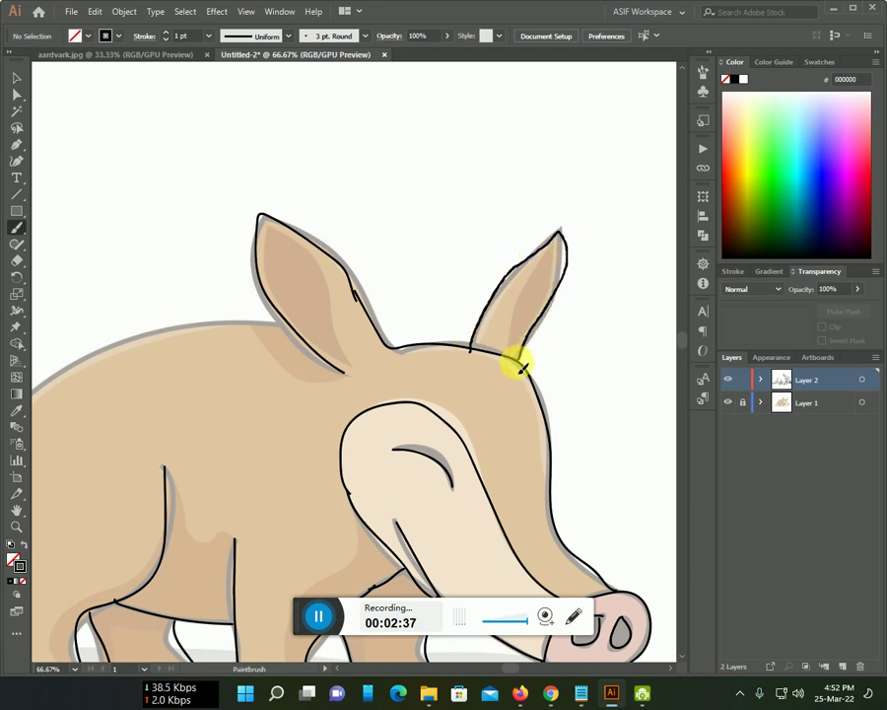
left_click_drag(433, 364, 576, 353)
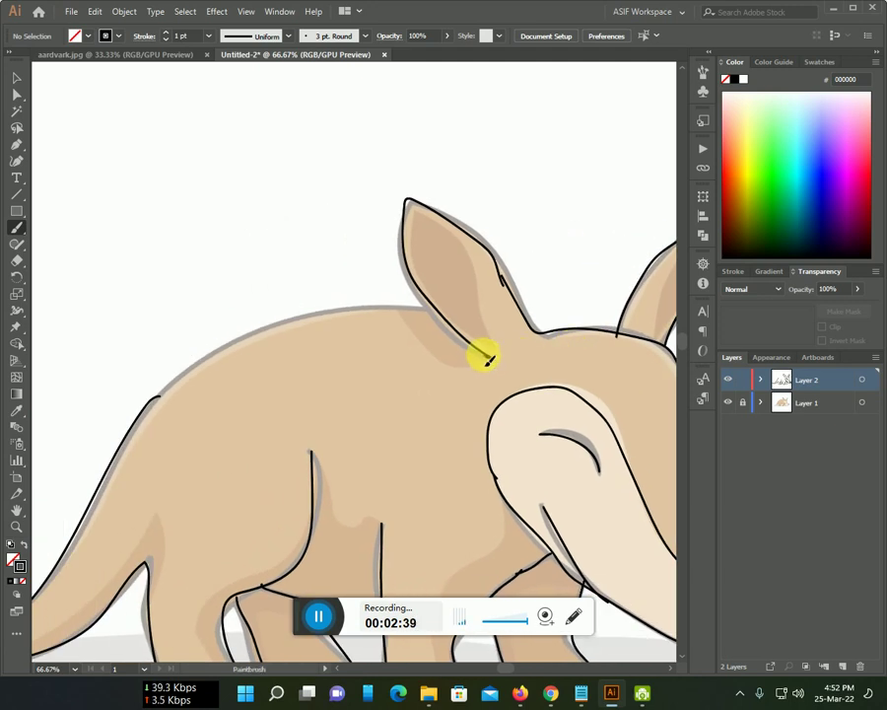
mouse_move(478, 352)
left_mouse_down()
mouse_move(434, 311)
mouse_move(379, 308)
mouse_move(296, 320)
mouse_move(198, 370)
mouse_move(165, 402)
mouse_move(156, 399)
left_mouse_up()
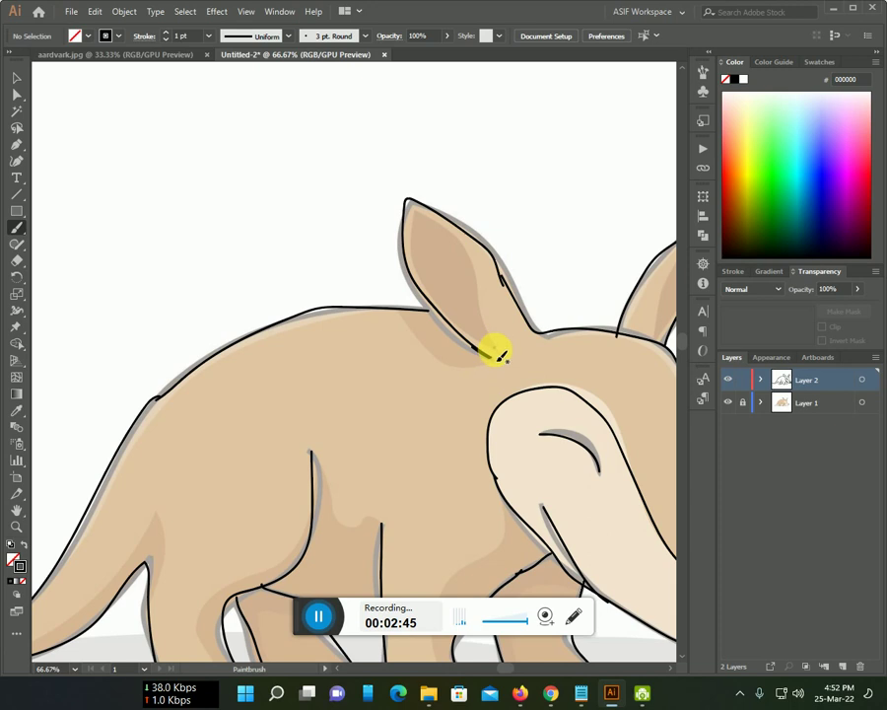
- Add the inner lines of both ears, then zoom out to the whole artboard
mouse_move(493, 345)
left_mouse_down()
mouse_move(481, 286)
mouse_move(462, 251)
mouse_move(421, 214)
mouse_move(414, 227)
mouse_move(422, 261)
mouse_move(438, 296)
mouse_move(471, 326)
left_mouse_up()
left_click_drag(542, 365, 399, 316)
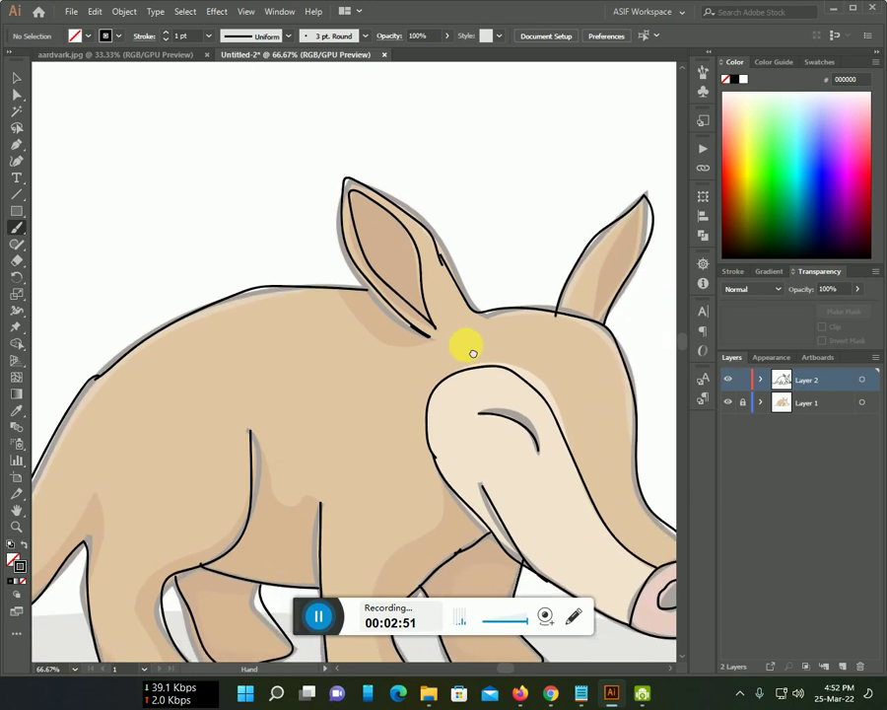
mouse_move(549, 185)
left_mouse_down()
mouse_move(518, 281)
mouse_move(557, 182)
left_mouse_up()
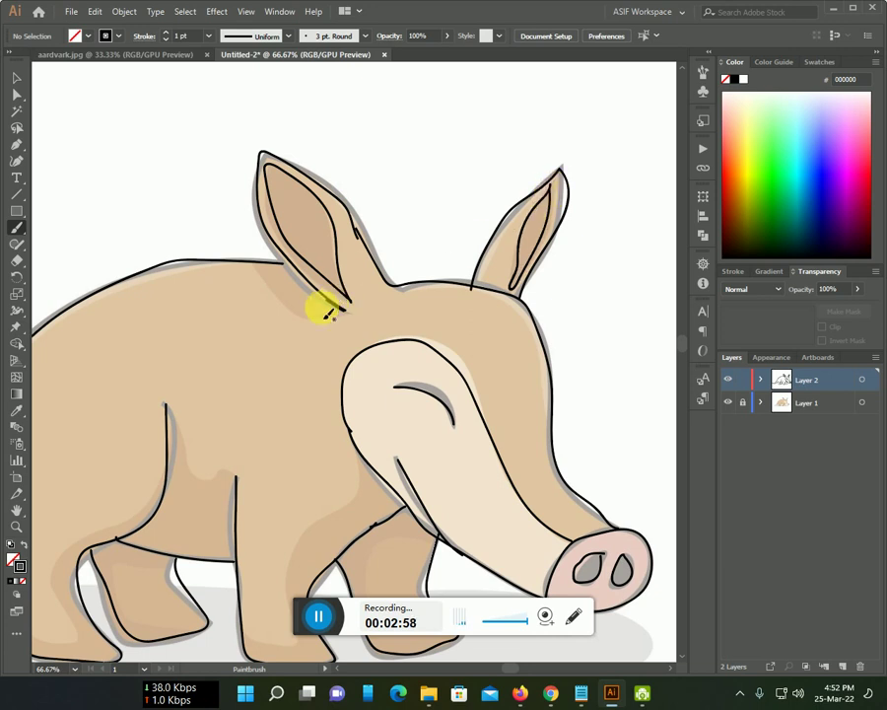
key("ctrl+minus")
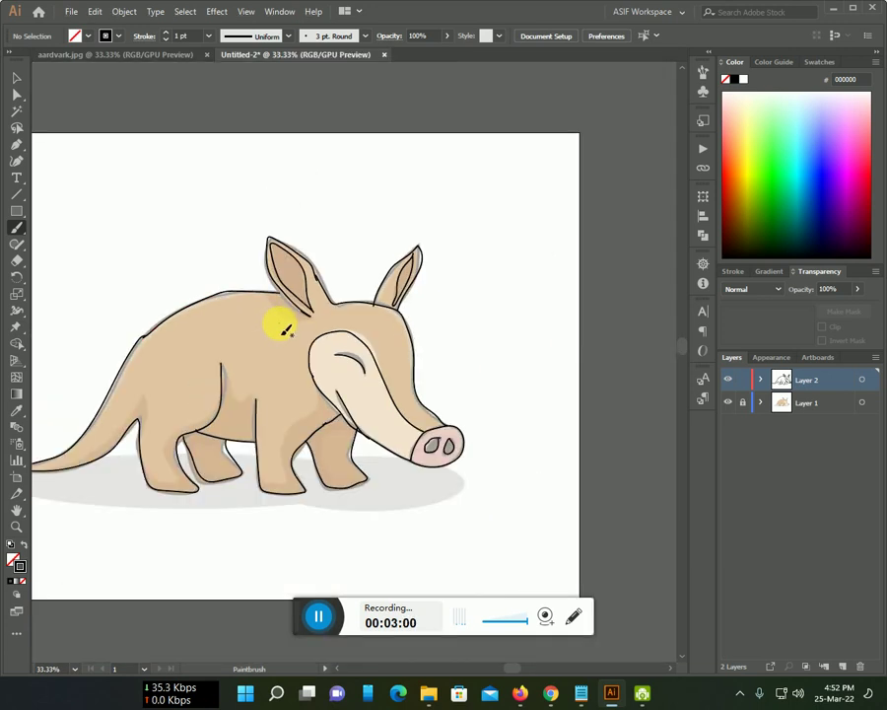
left_click_drag(279, 323, 463, 296)
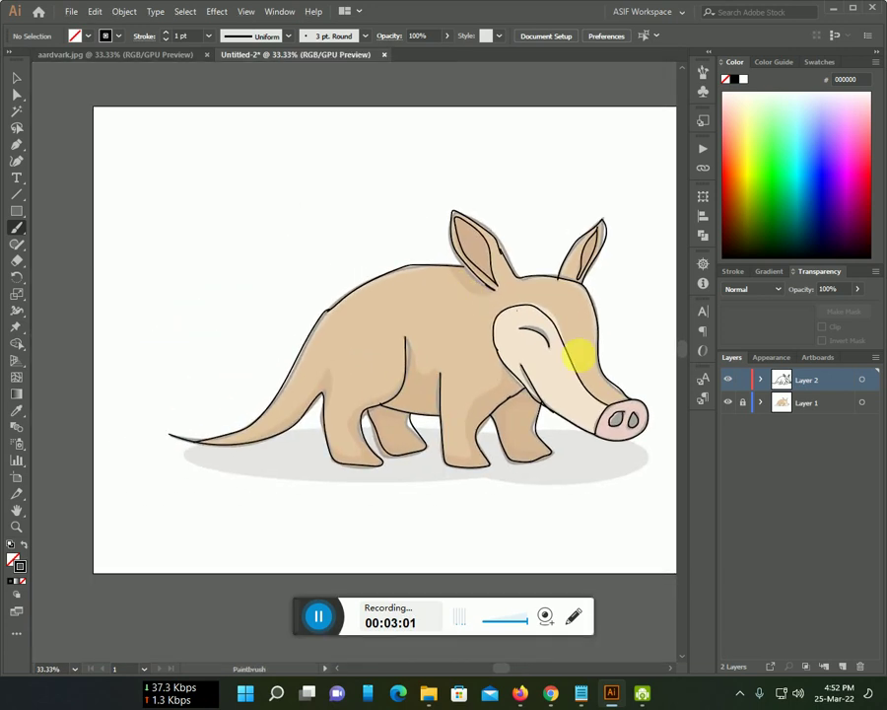
left_click(729, 402)
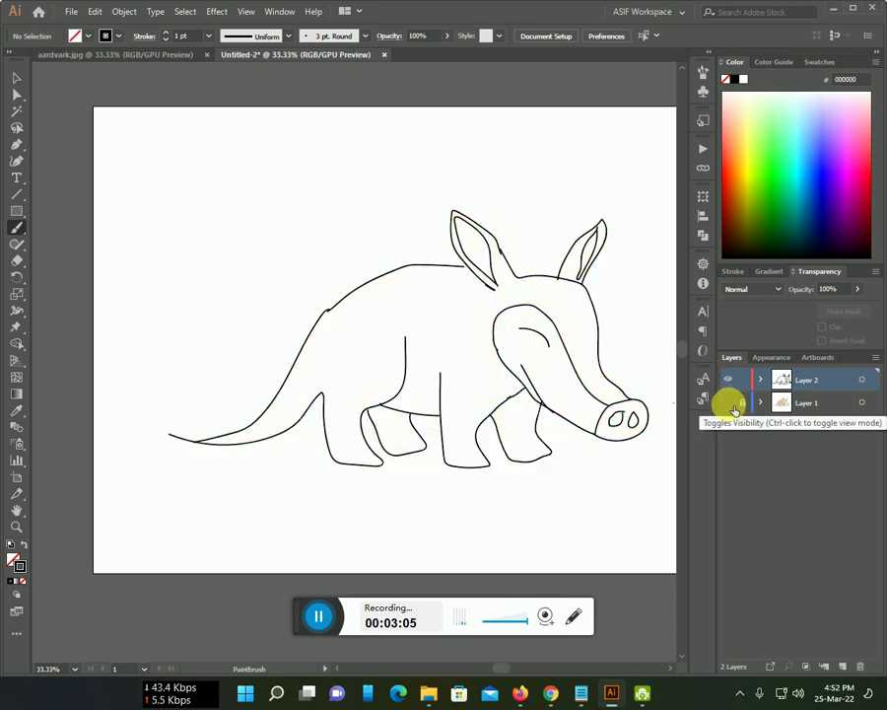
left_click(729, 402)
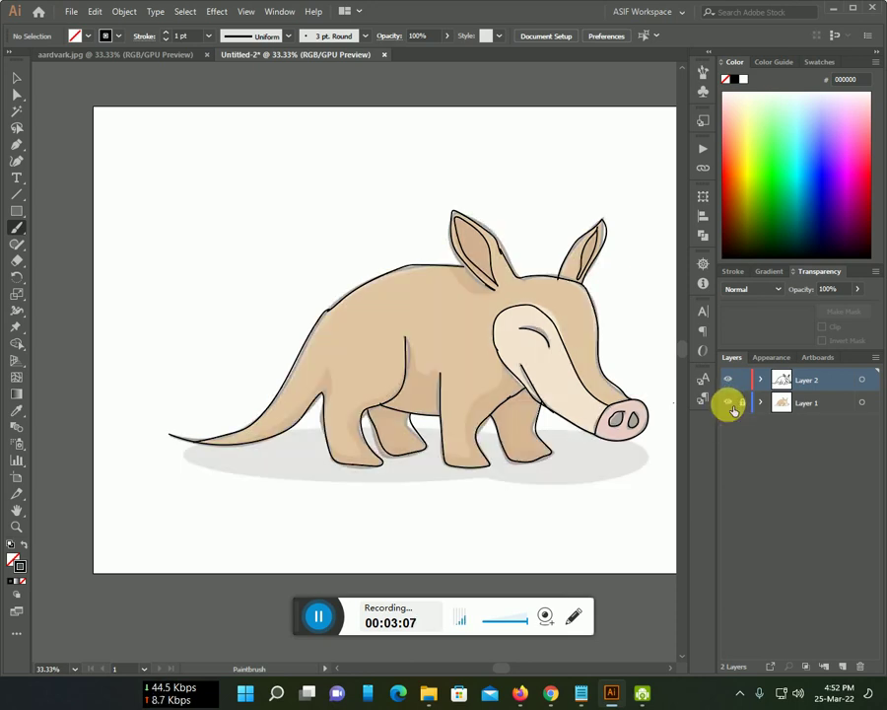
left_click(729, 402)
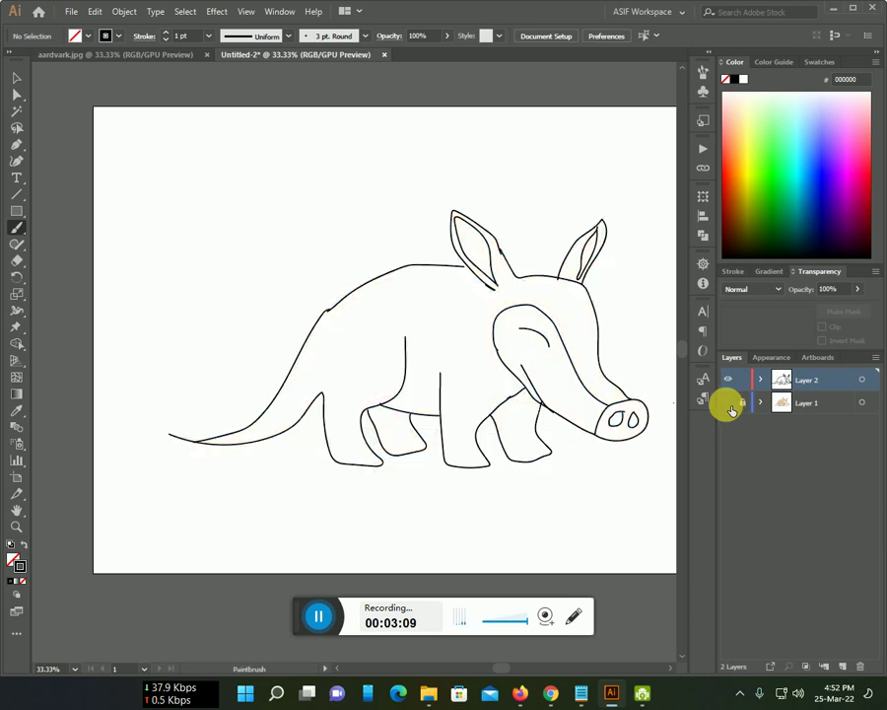
left_click(729, 402)
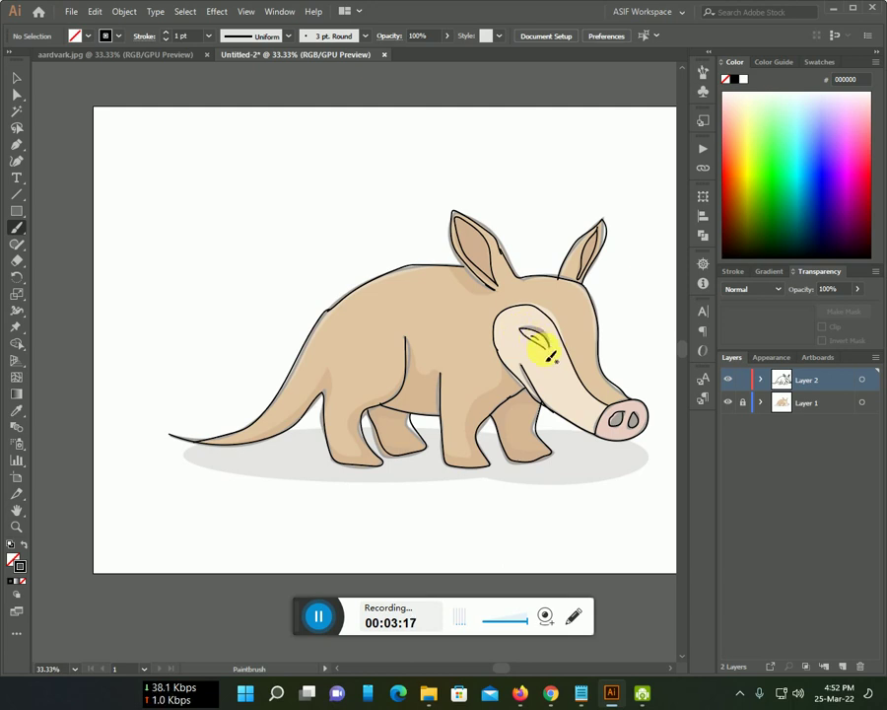
- Add a curved wrinkle line on the body and hide the Layer 1 photo
left_click(448, 304)
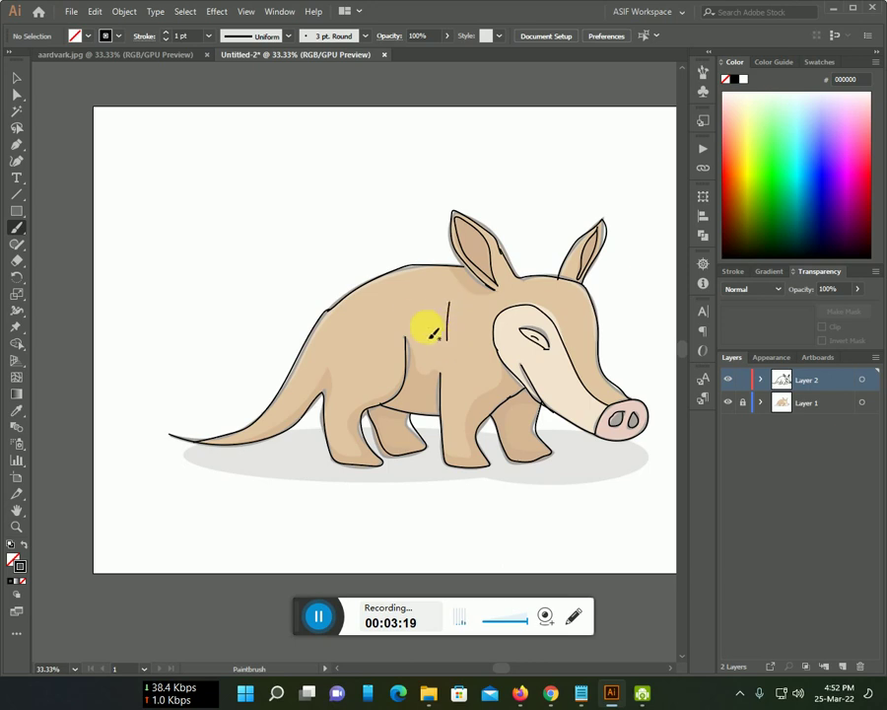
left_click_drag(396, 310, 377, 355)
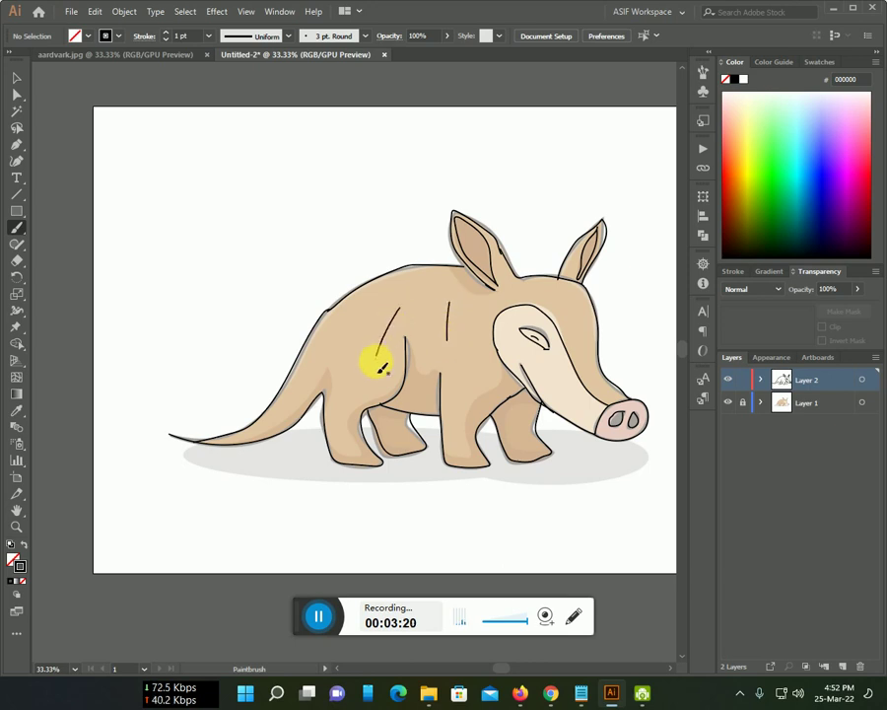
left_click(727, 402)
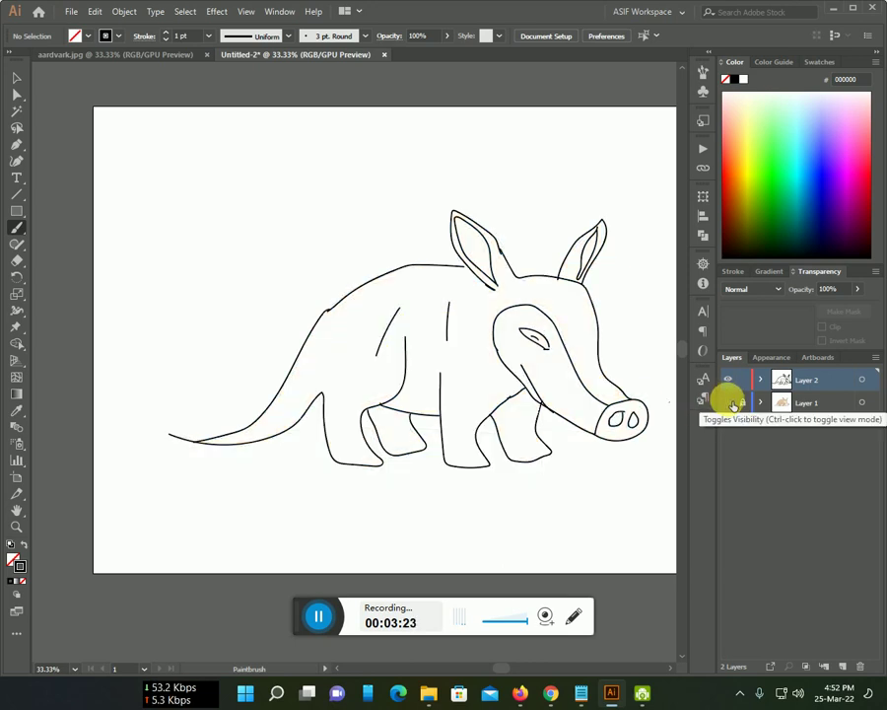
left_click(743, 402)
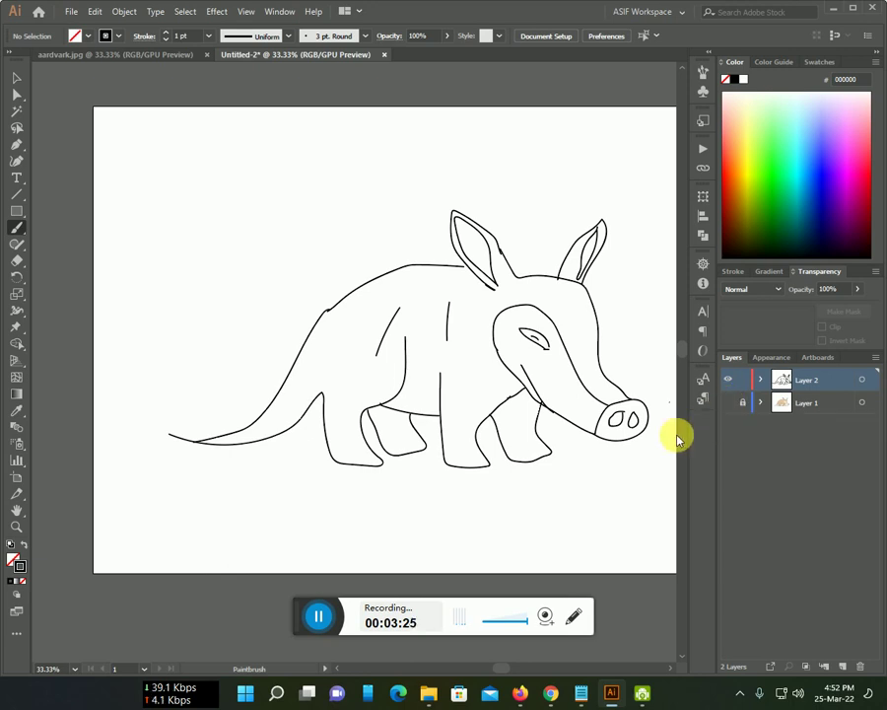
mouse_move(236, 444)
left_mouse_down()
mouse_move(175, 440)
mouse_move(197, 444)
left_mouse_up()
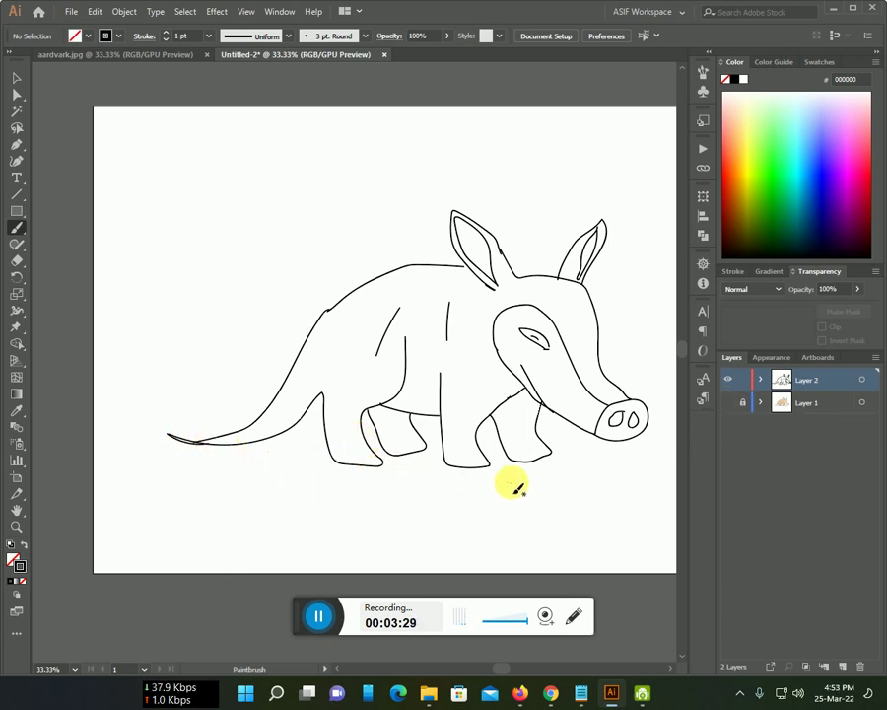